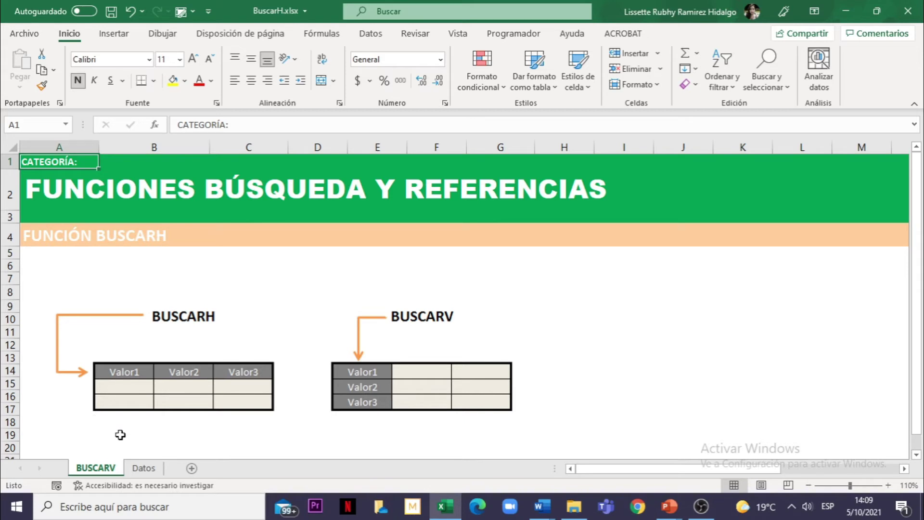
Switch to the Datos sheet and review the product table's code, product, price and quantity rows.
click(142, 471)
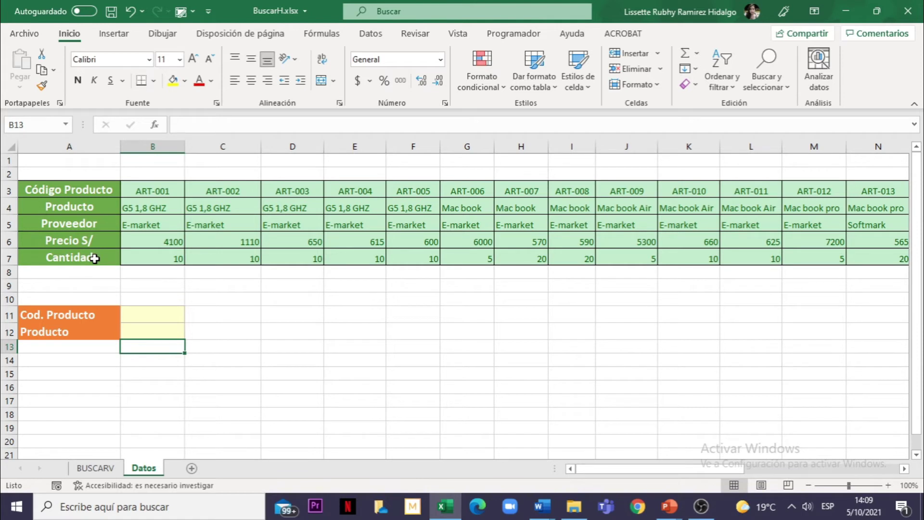
drag(144, 190, 323, 187)
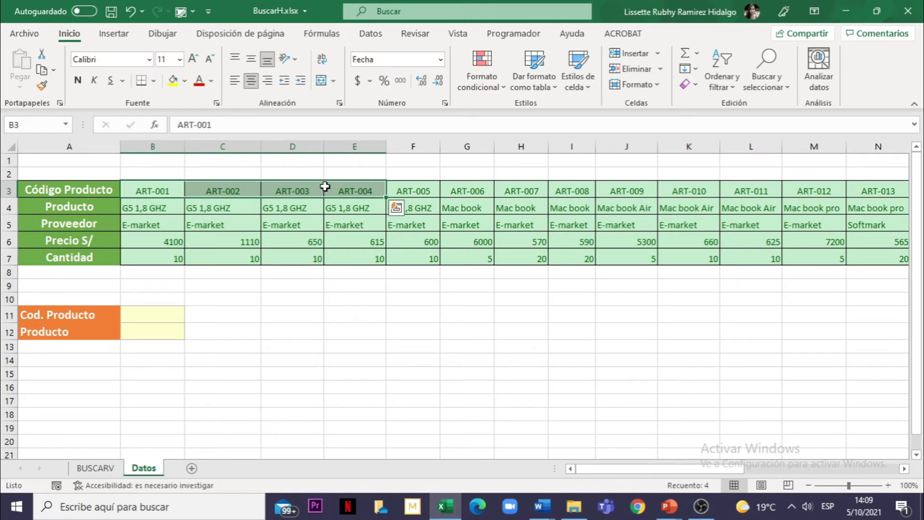
click(46, 188)
click(39, 208)
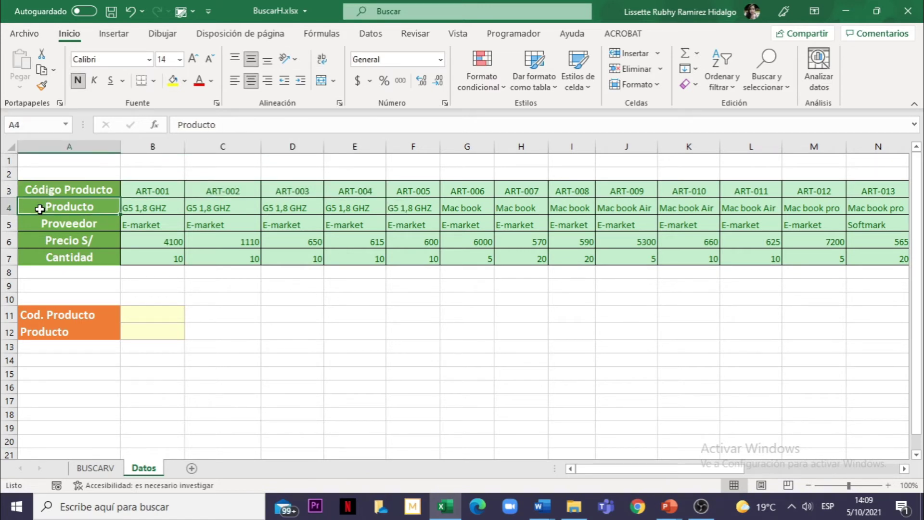
click(39, 189)
click(42, 204)
click(41, 223)
click(43, 243)
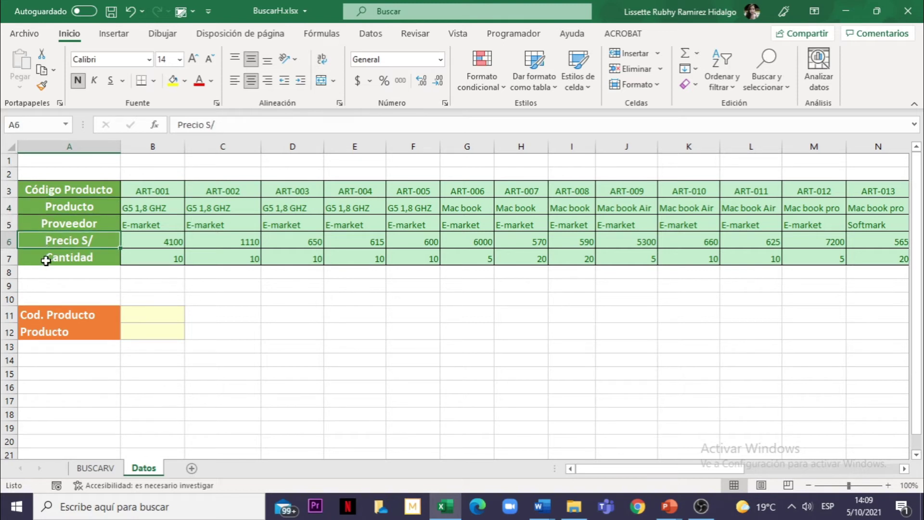
click(47, 259)
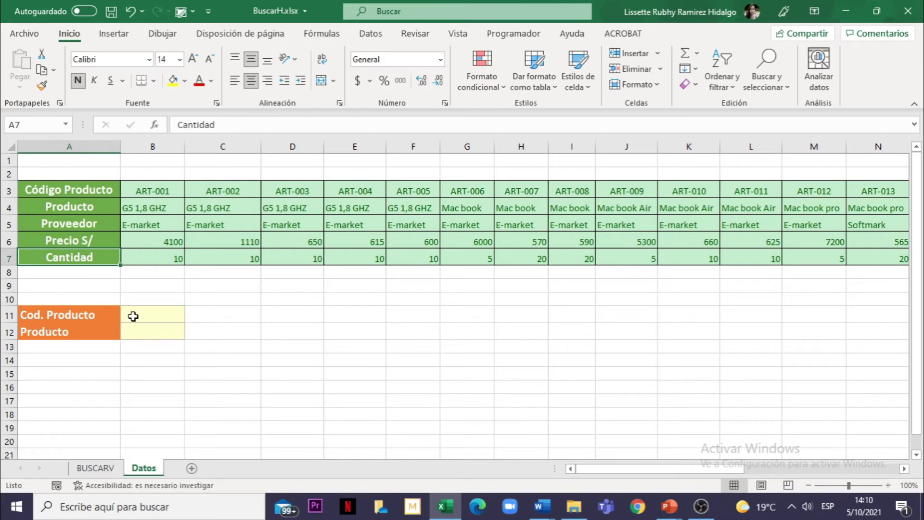
Identify B11 as the product code input and B12 as the result cell, leaving B12 selected.
click(138, 329)
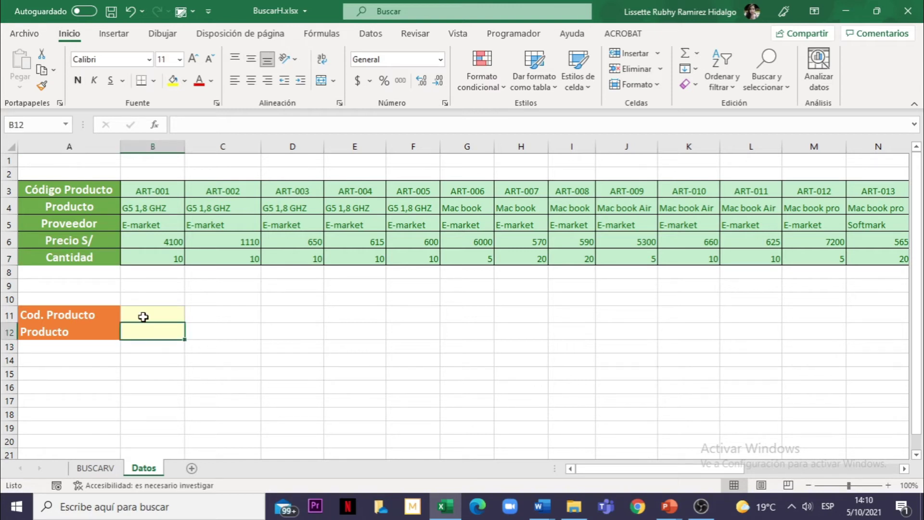
click(143, 316)
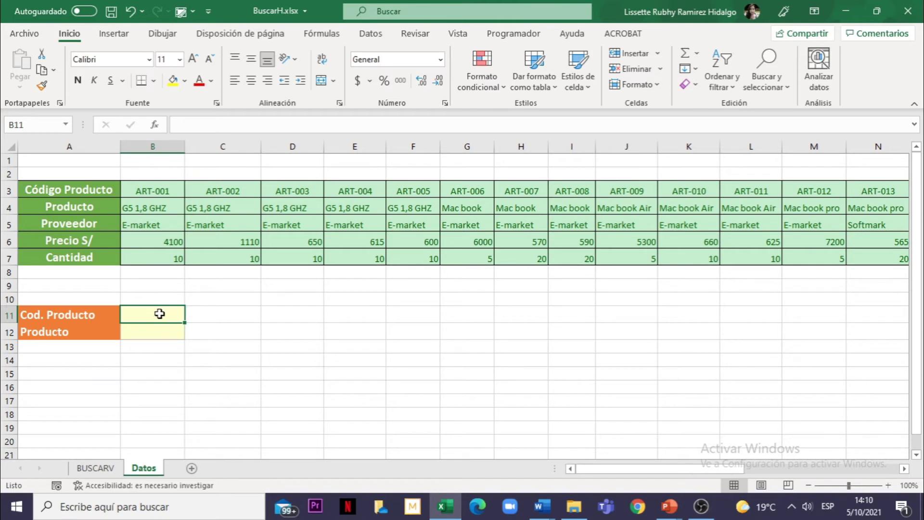
click(79, 192)
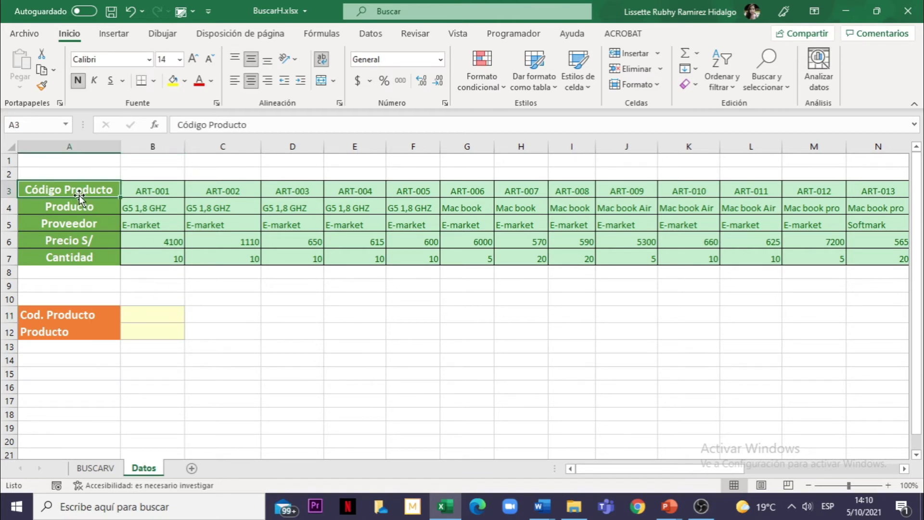
click(155, 315)
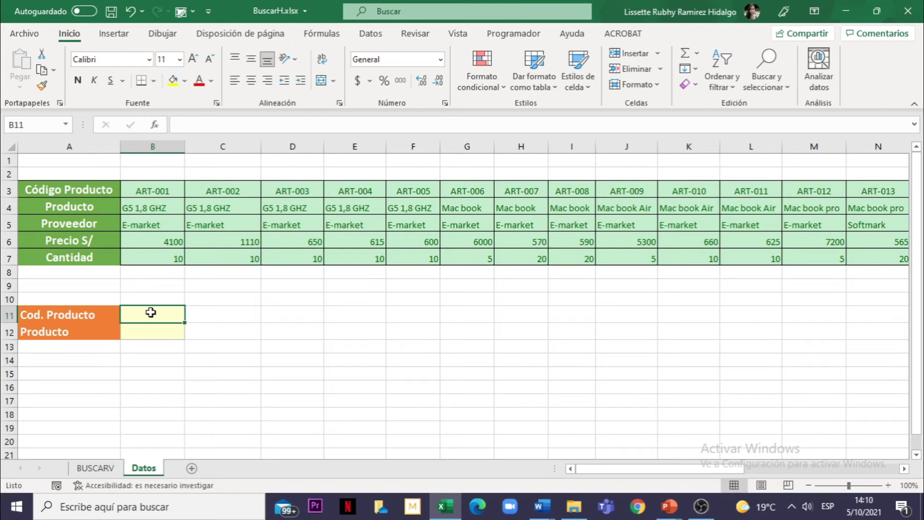
click(147, 332)
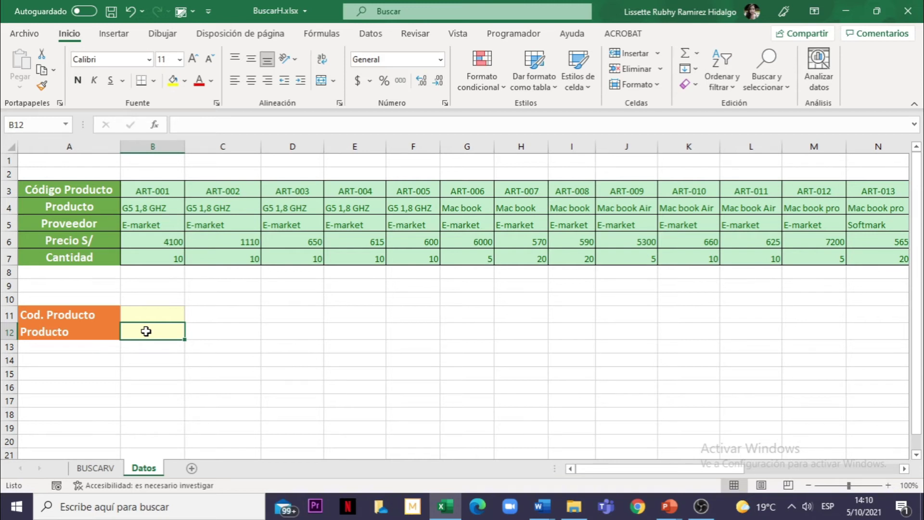
Insert the BUSCARH function into B12 from the Búsqueda y referencia category.
click(155, 126)
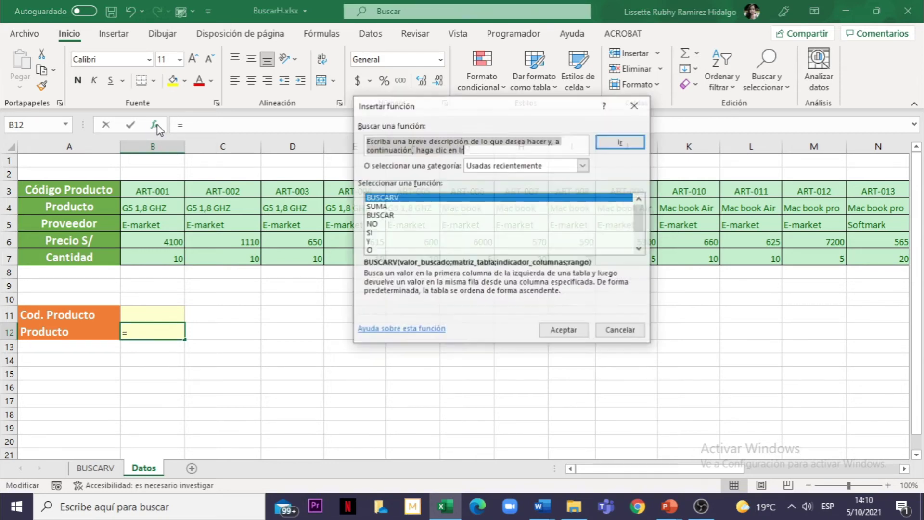
click(542, 166)
click(505, 231)
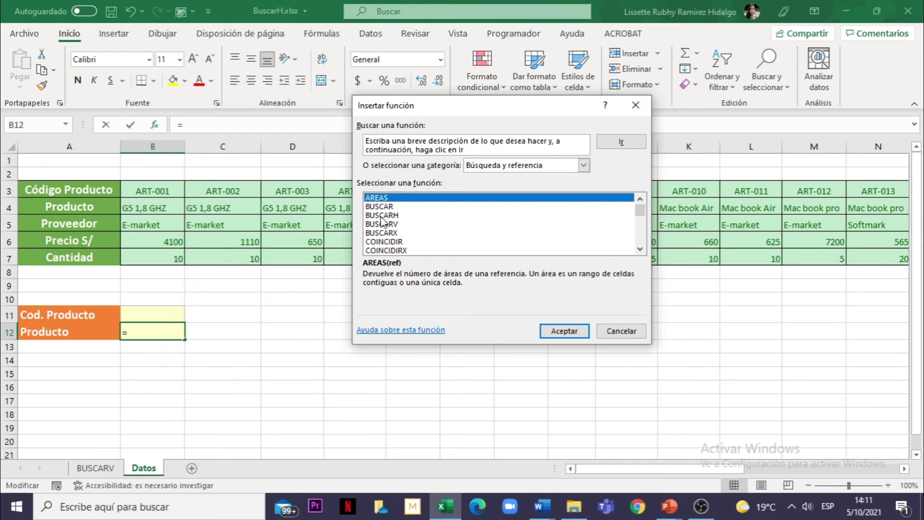
double_click(382, 215)
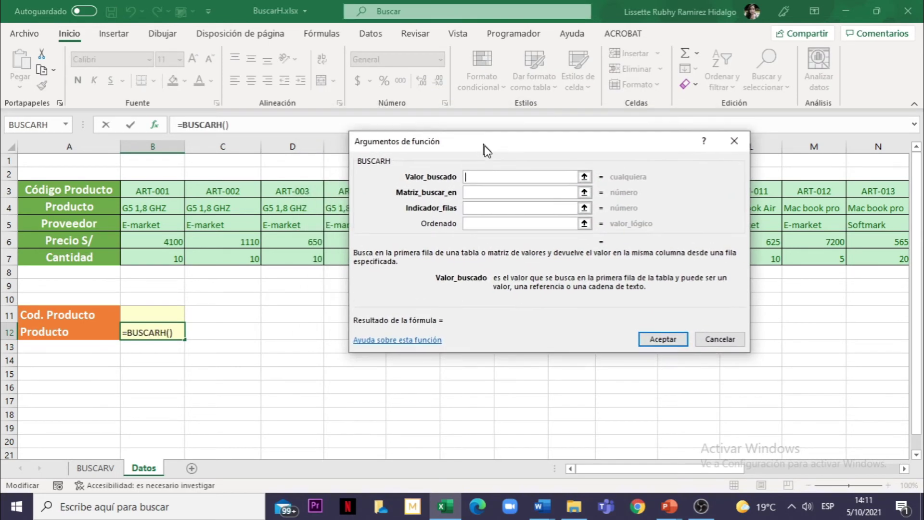
Set the BUSCARH lookup value to B11 and the search table to B3:U7.
drag(484, 146, 476, 185)
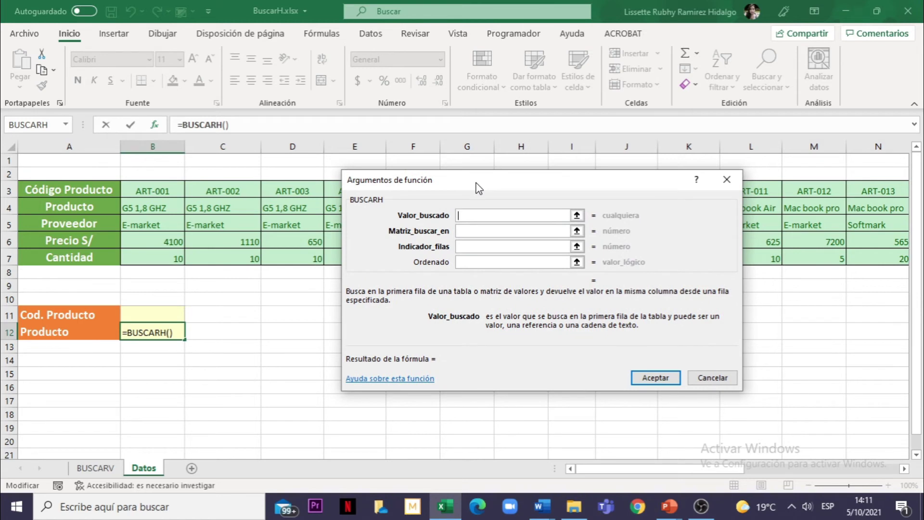
click(475, 217)
click(166, 317)
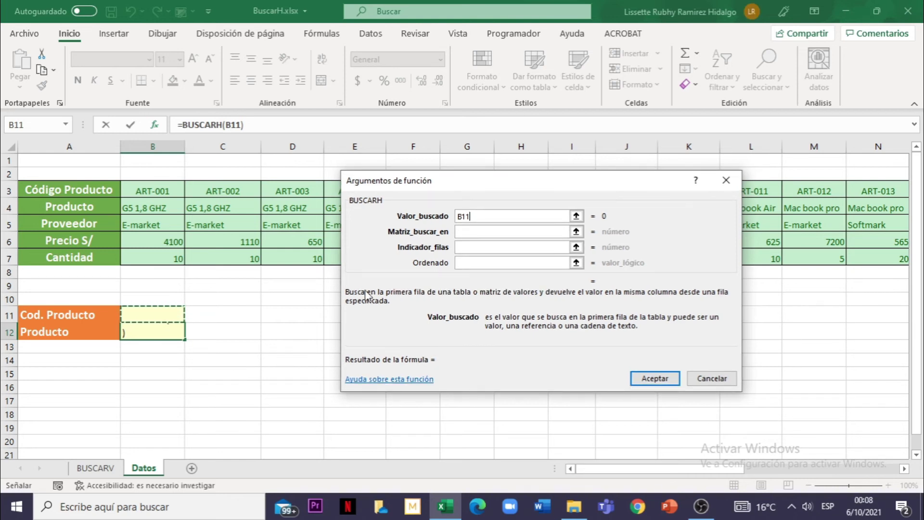
click(462, 233)
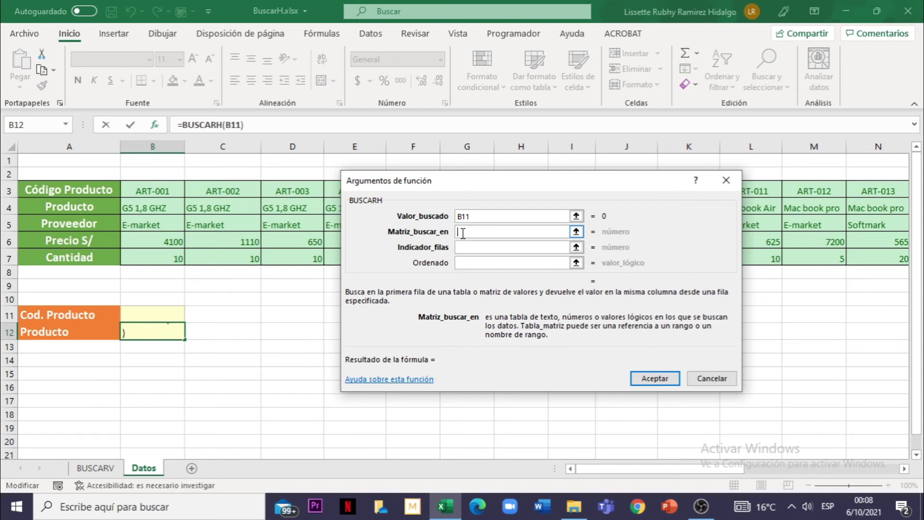
click(177, 190)
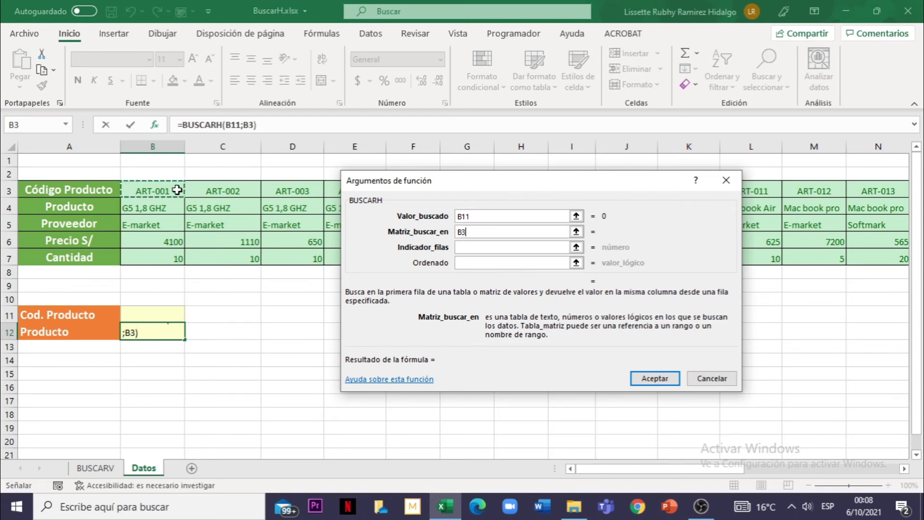
mouse_move(178, 190)
mouse_down()
mouse_move(919, 260)
mouse_move(803, 260)
mouse_up()
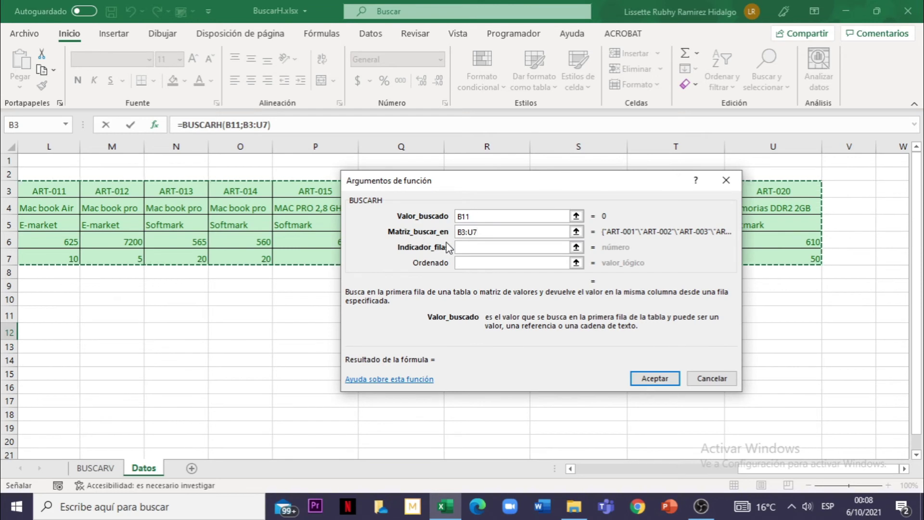
click(471, 248)
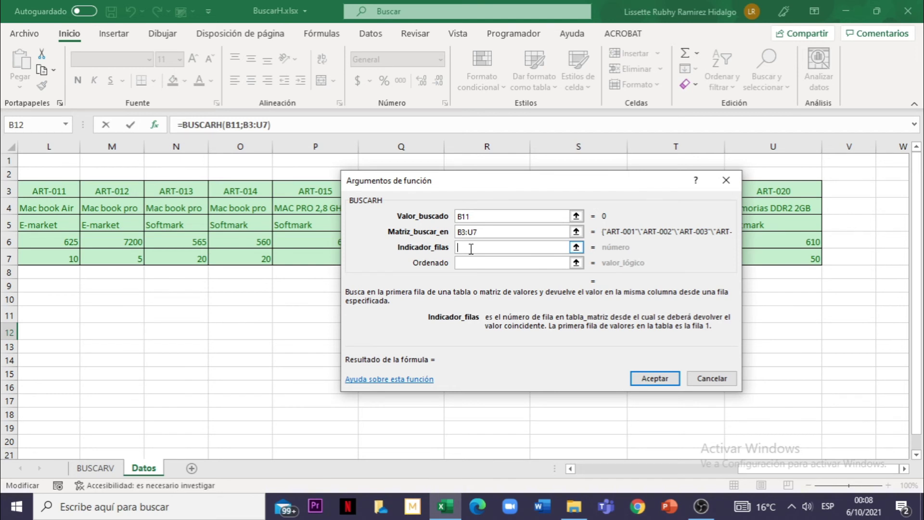
Enter row index 2, leave Ordenado blank, and accept =BUSCARH(B11;B3:U7;2) in B12.
drag(766, 469, 605, 472)
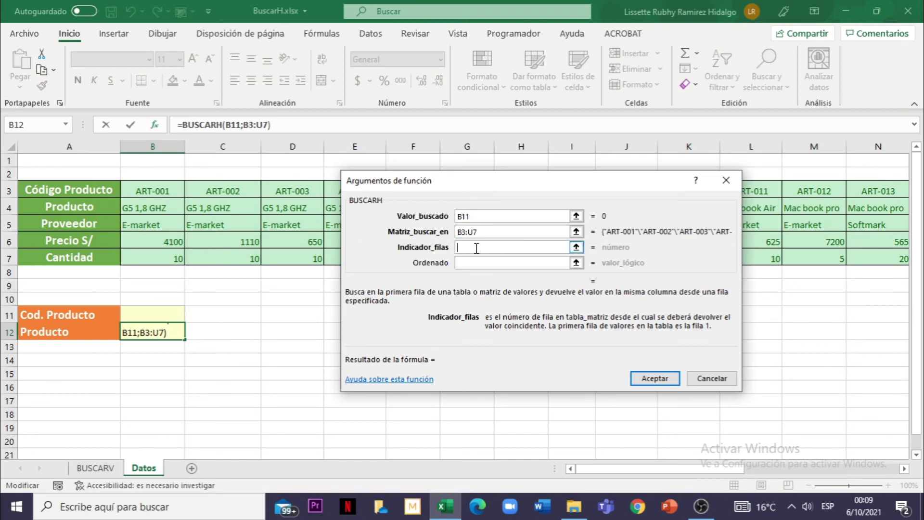
text(2)
click(462, 263)
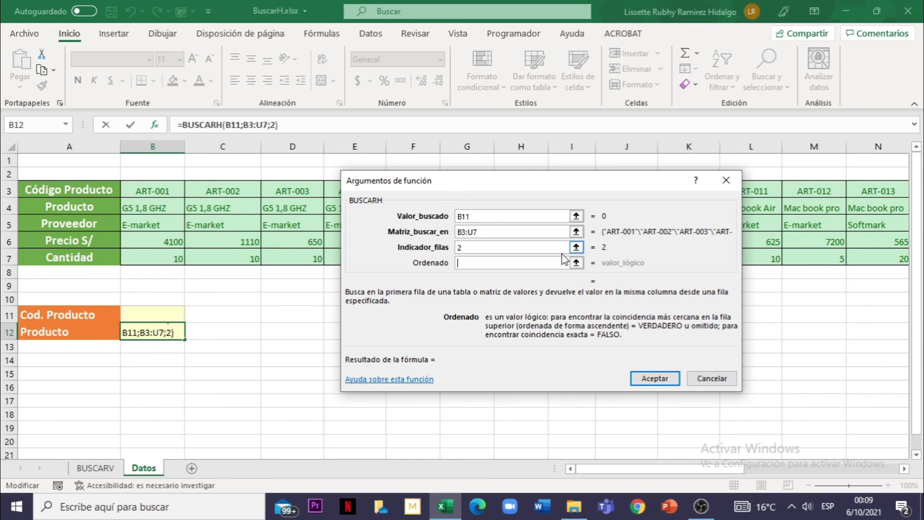
click(656, 378)
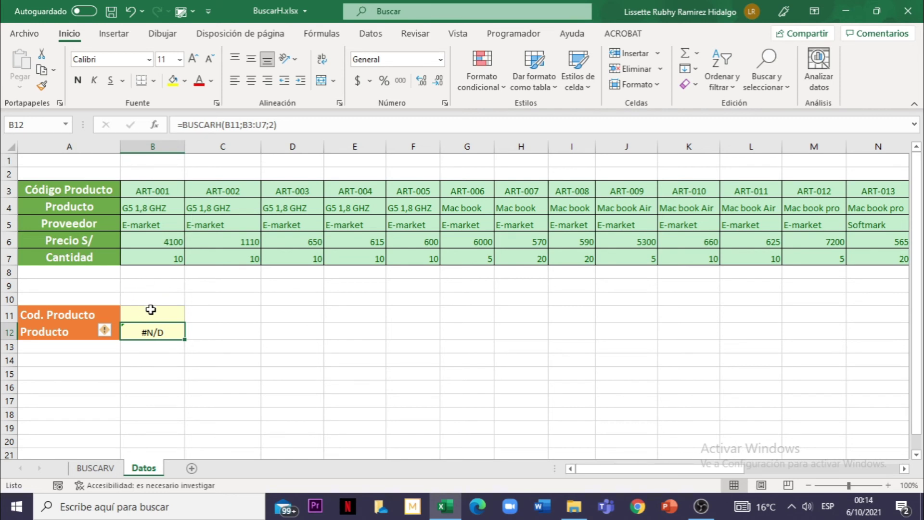
Enter ART-005 in B11 and confirm B12 returns G5 1,8 GHZ.
click(154, 314)
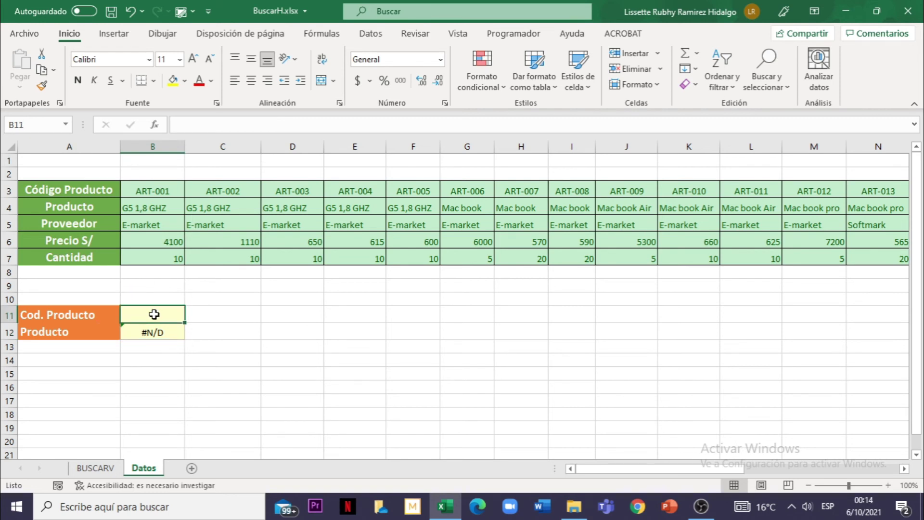
text(ART)
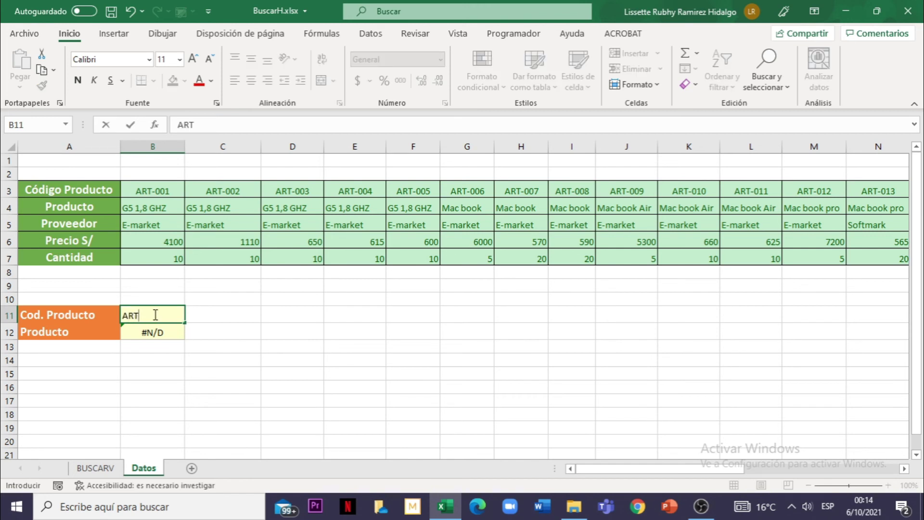
text(-00)
text(5)
key(Return)
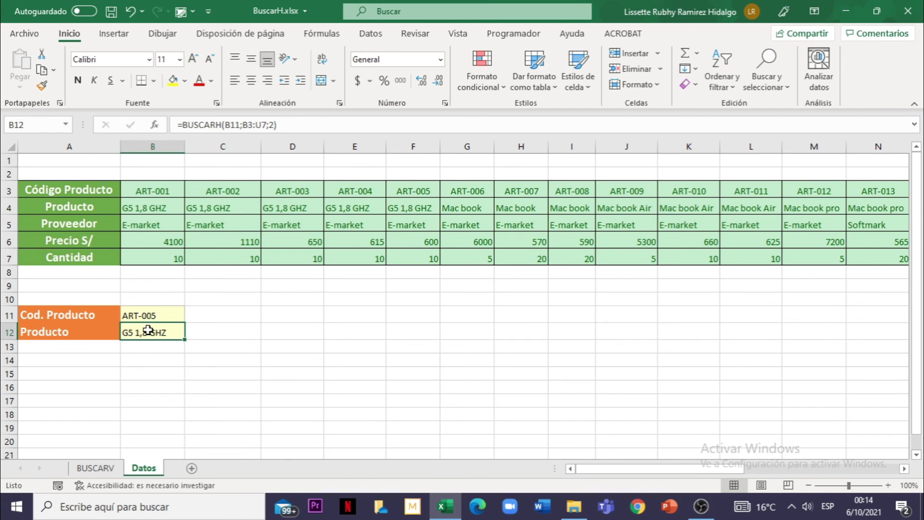
click(144, 316)
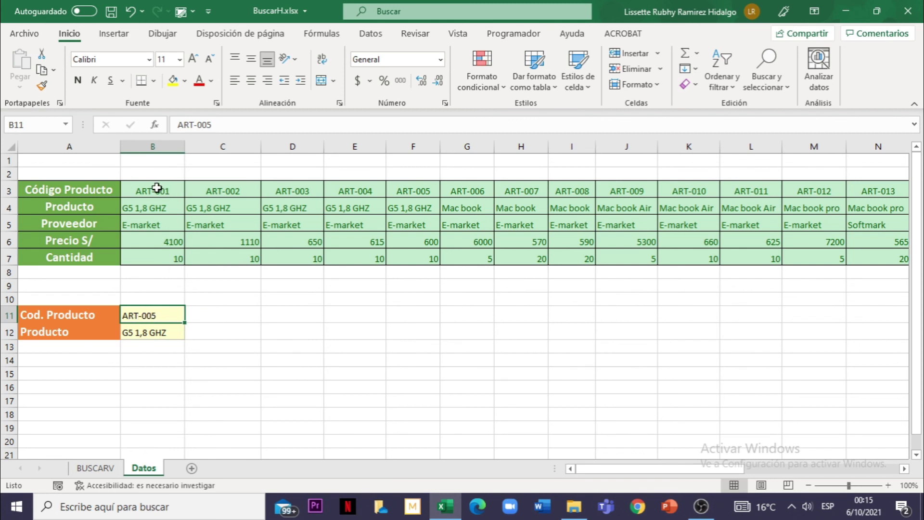
mouse_move(157, 188)
mouse_down()
mouse_move(160, 225)
mouse_move(917, 255)
mouse_up()
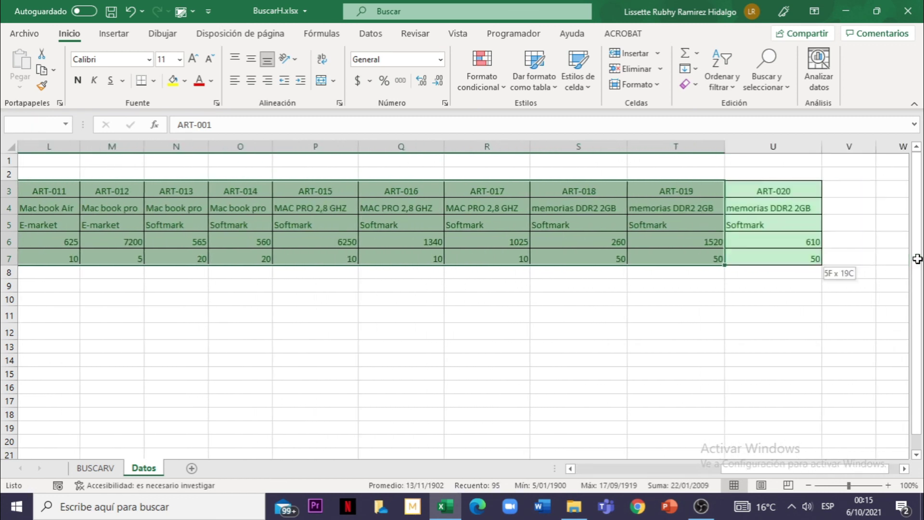
drag(917, 255, 808, 258)
click(577, 331)
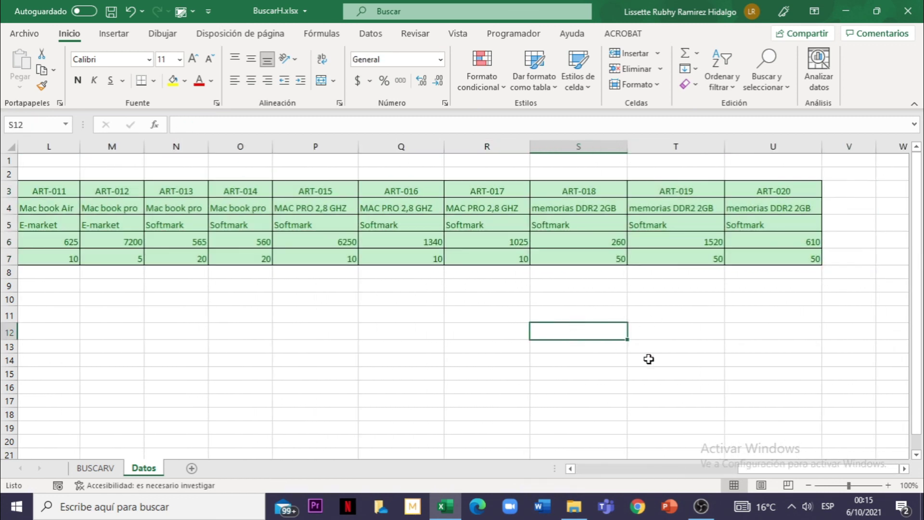
drag(779, 468, 597, 465)
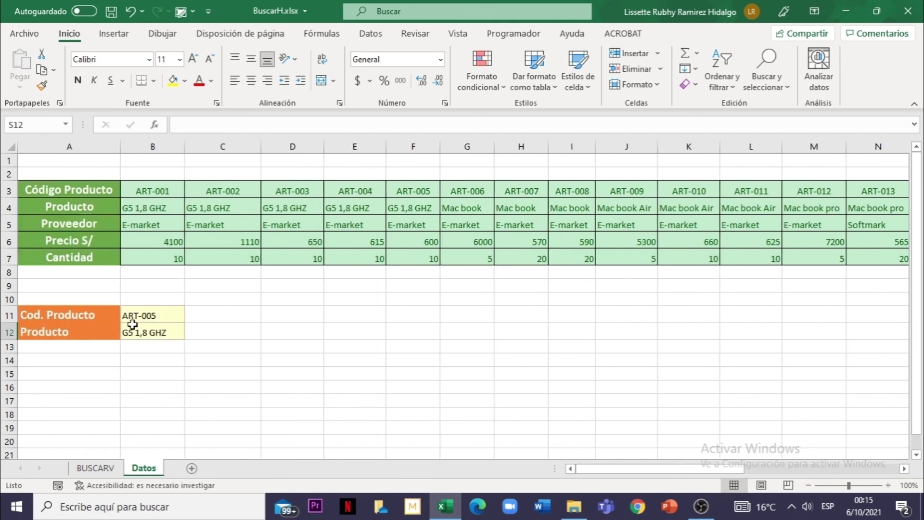
click(155, 337)
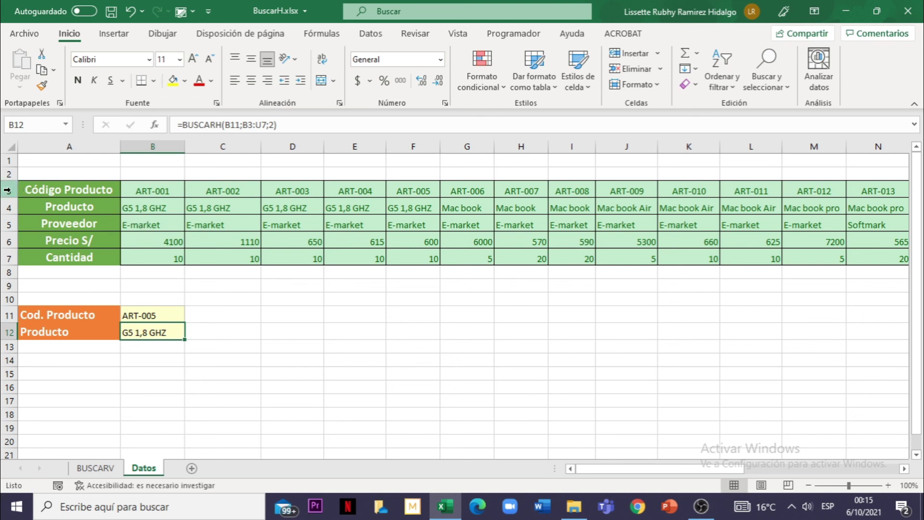
click(7, 190)
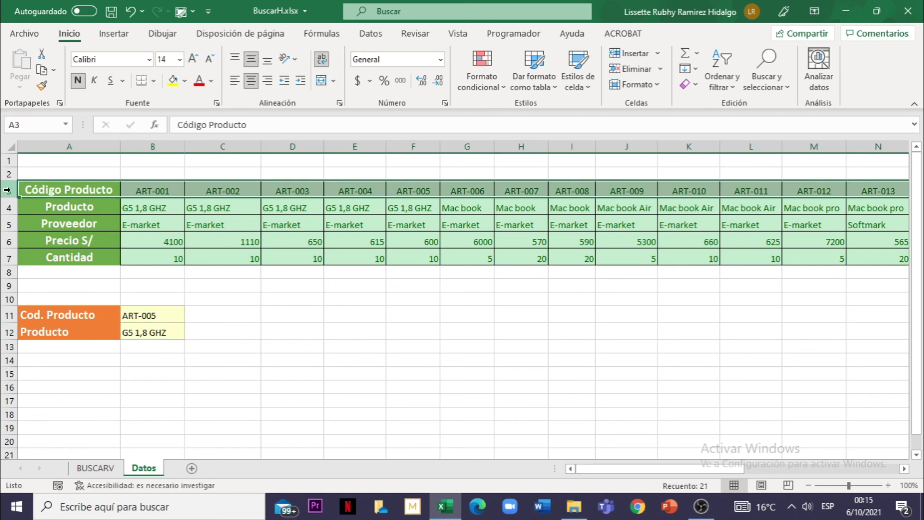
click(8, 224)
click(8, 207)
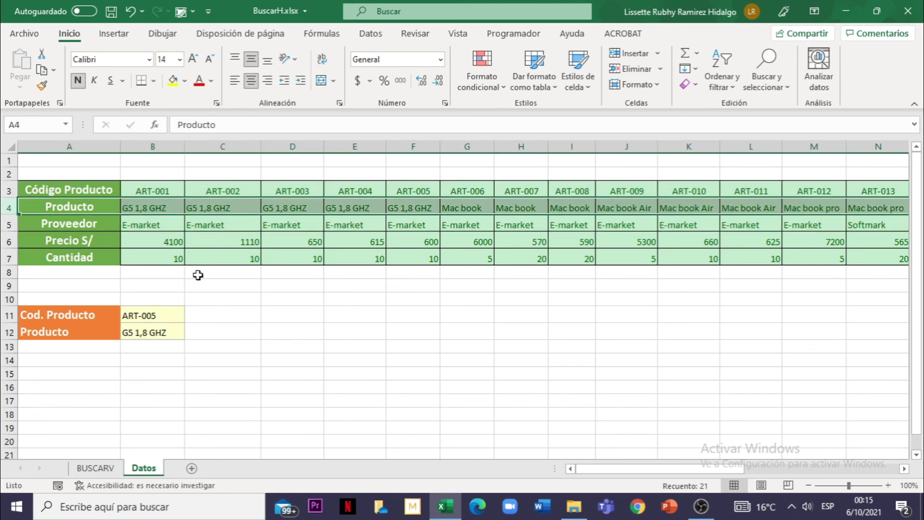
click(218, 326)
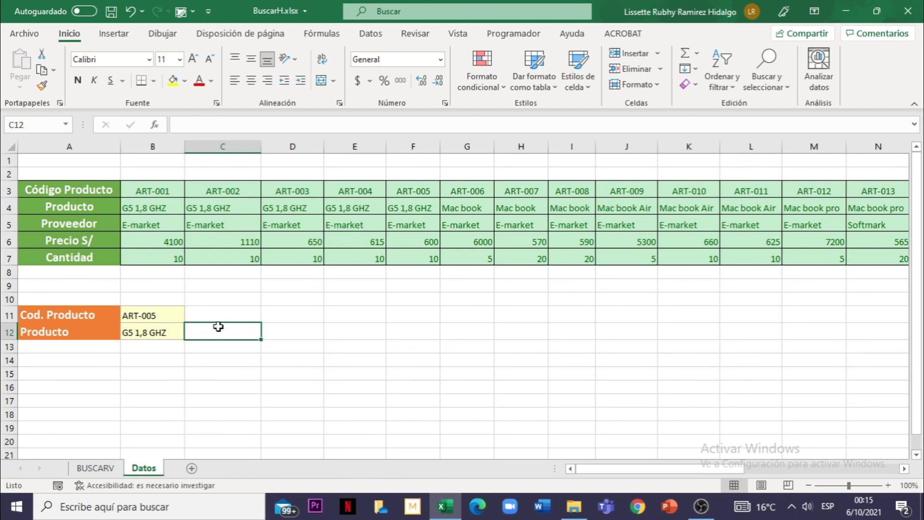